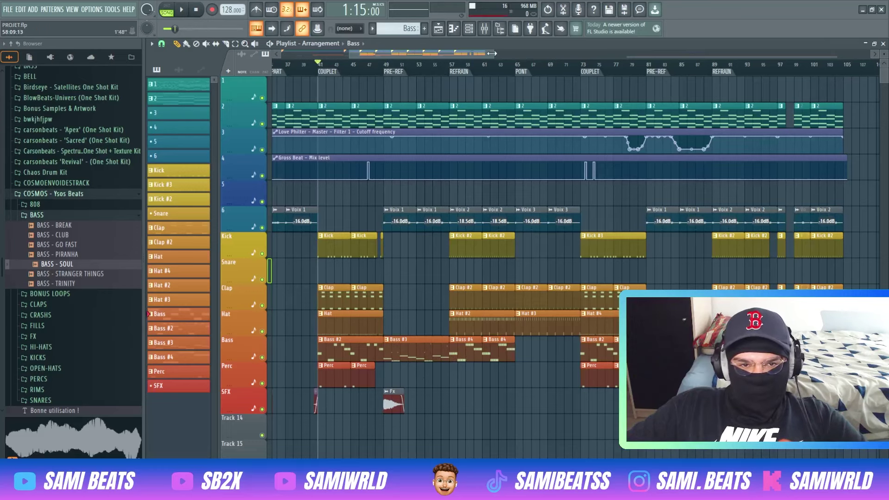
Open the sampler of the Kick pattern's KICK - PROBLÈMES channel and reveal its sample in the browser.
mouse_move(492, 54)
mouse_down()
mouse_move(468, 53)
mouse_move(482, 54)
mouse_up()
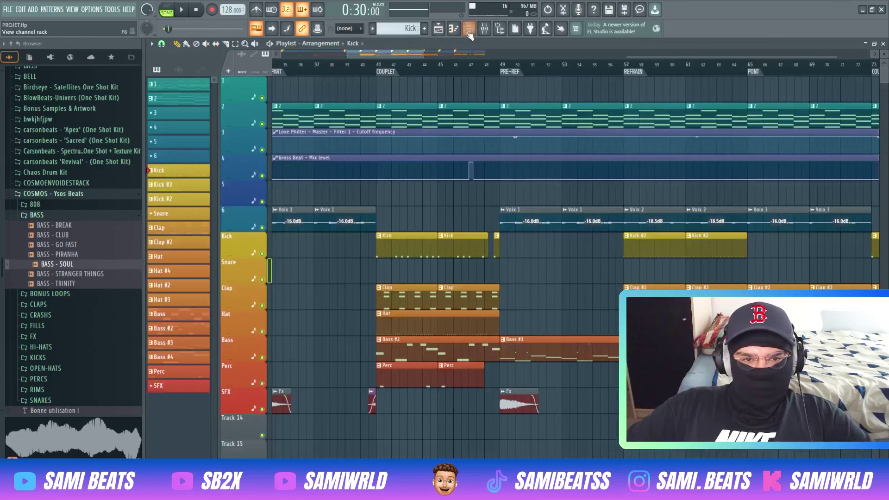
click(462, 33)
click(274, 118)
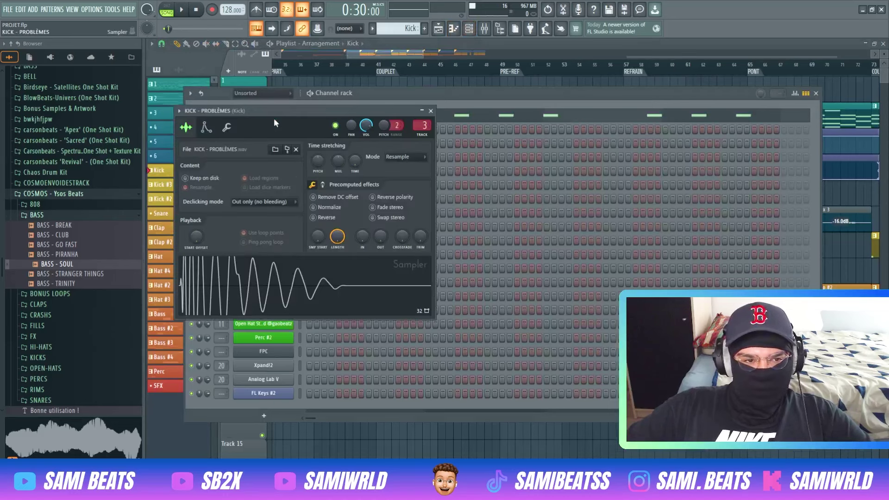
drag(294, 285, 81, 293)
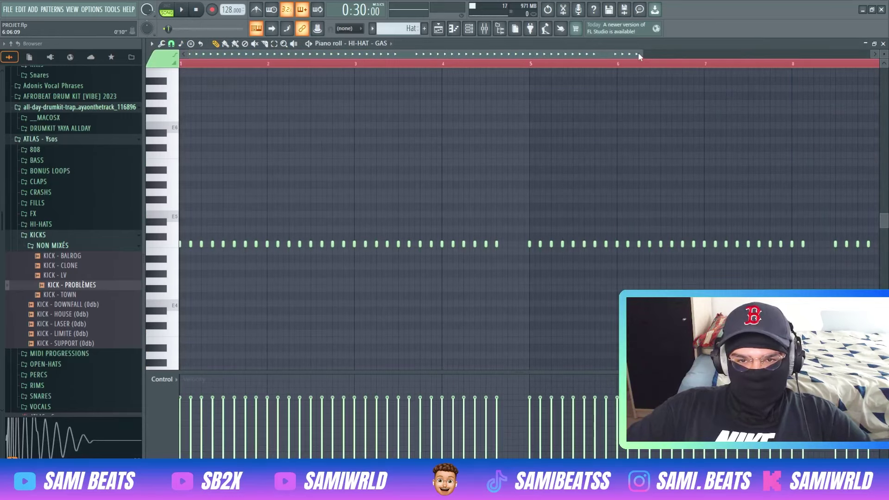
Examine the full HI-HAT - GAS note sequence of the Hat pattern in the piano roll and channel rack.
drag(638, 55, 810, 54)
click(469, 29)
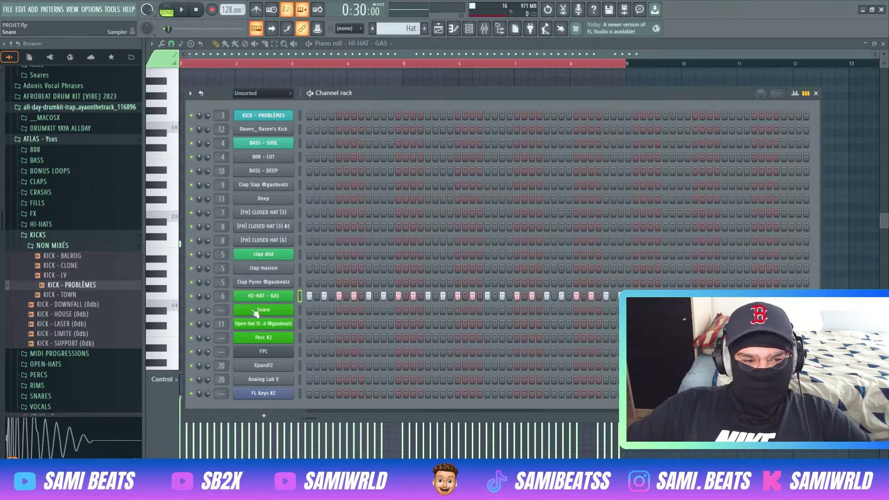
right_click(291, 295)
click(404, 326)
key(F6)
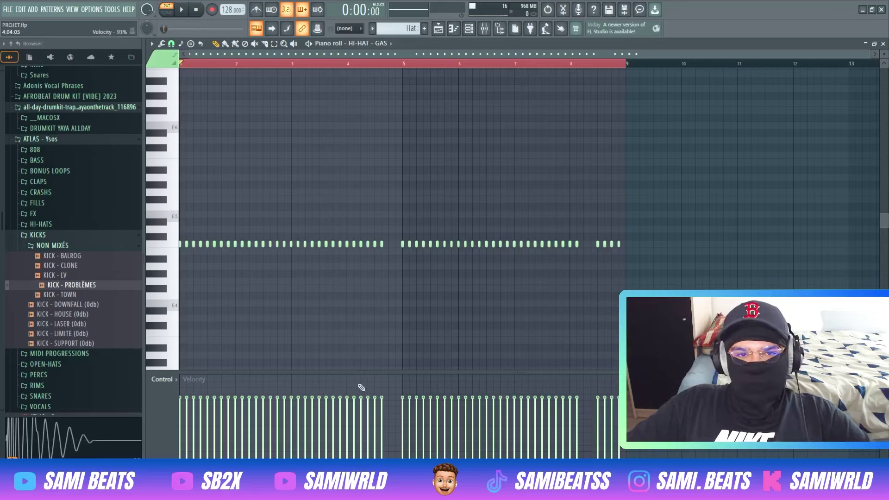
Check the hi-hat notes' pan values in the control lane and locate the HI-HAT - GAS sample in the browser.
click(162, 379)
click(171, 395)
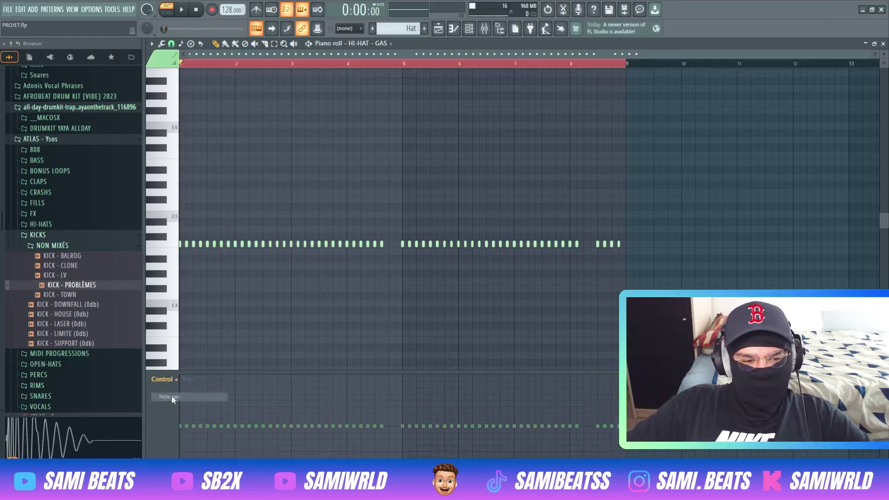
click(162, 379)
click(177, 407)
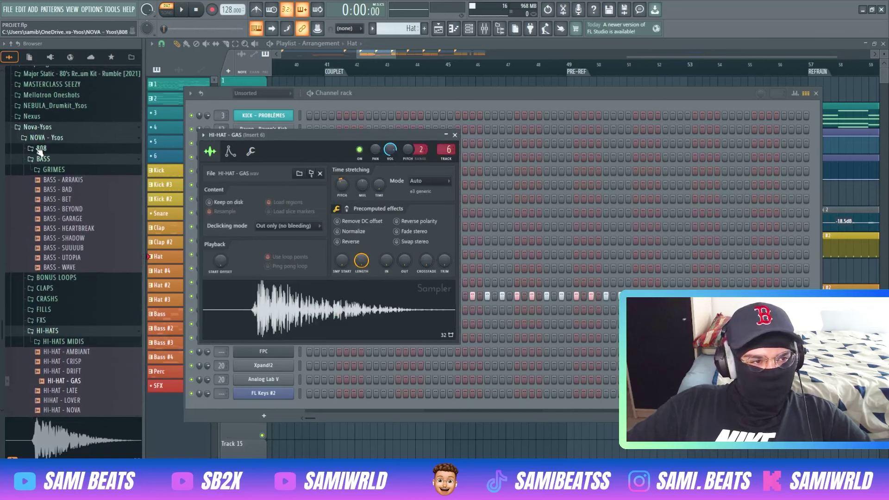
scroll(49, 283, up, 3)
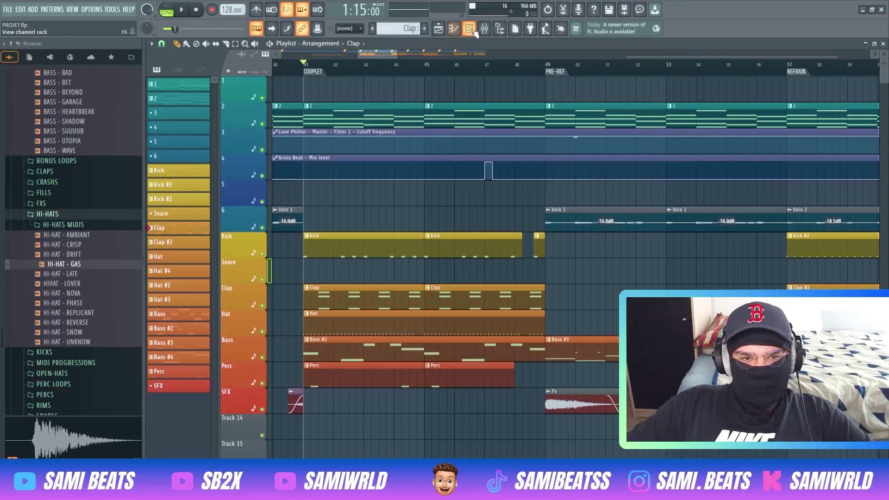
Open the Clap pattern's clap dist sampler and reveal its sample in the pprod Drum Kit vol 1 folder.
click(474, 30)
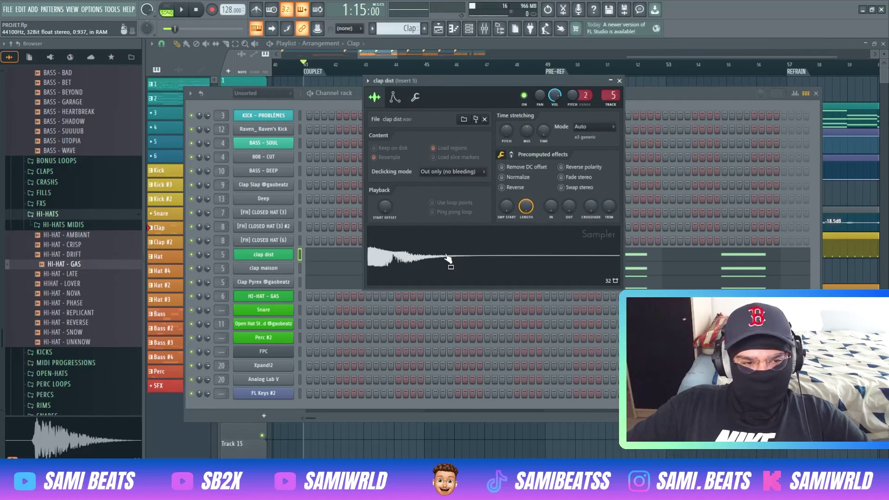
click(61, 265)
drag(61, 268, 81, 101)
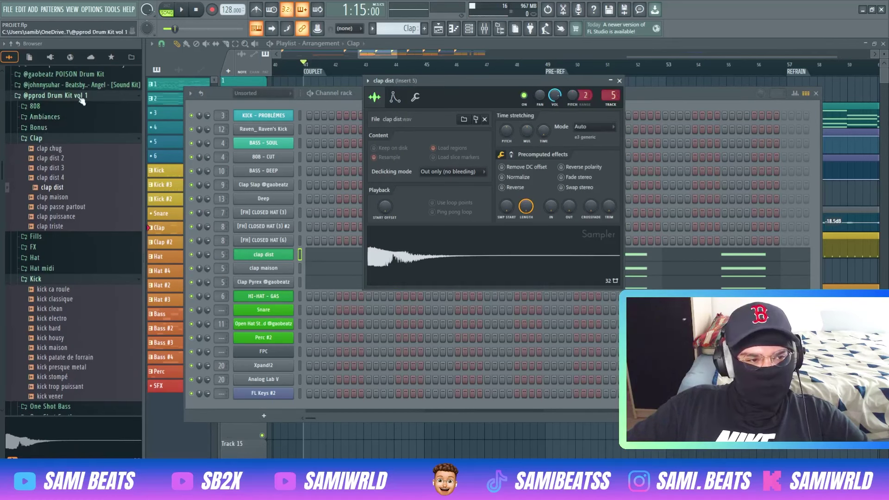
Open the clap maison and Clap Pyrex samplers and reveal both samples in the browser's drum kit folders.
click(279, 272)
scroll(86, 205, down, 5)
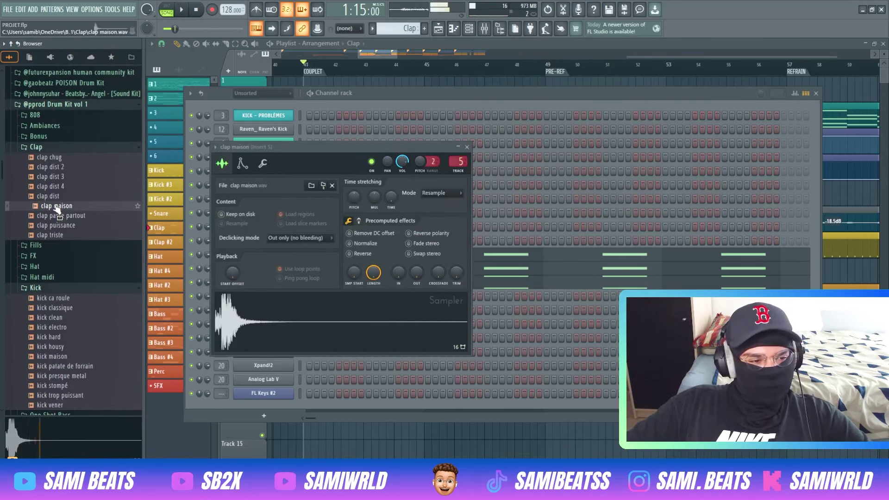
drag(56, 208, 349, 112)
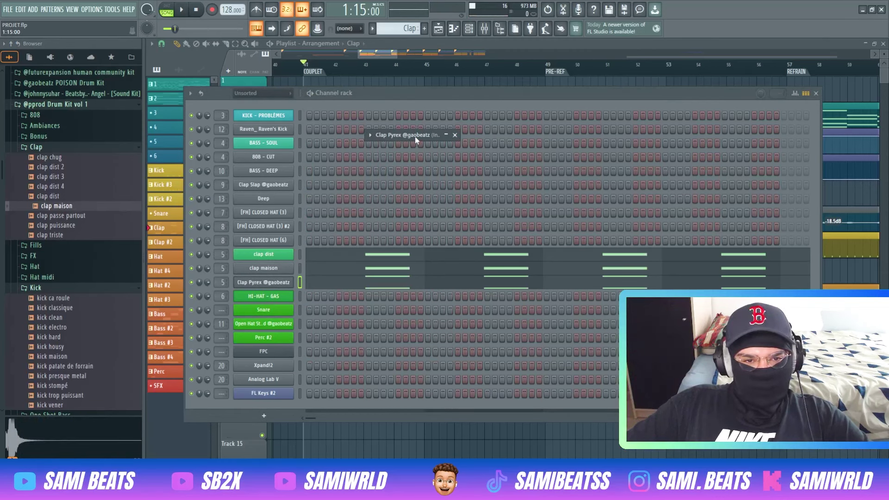
drag(442, 316, 243, 286)
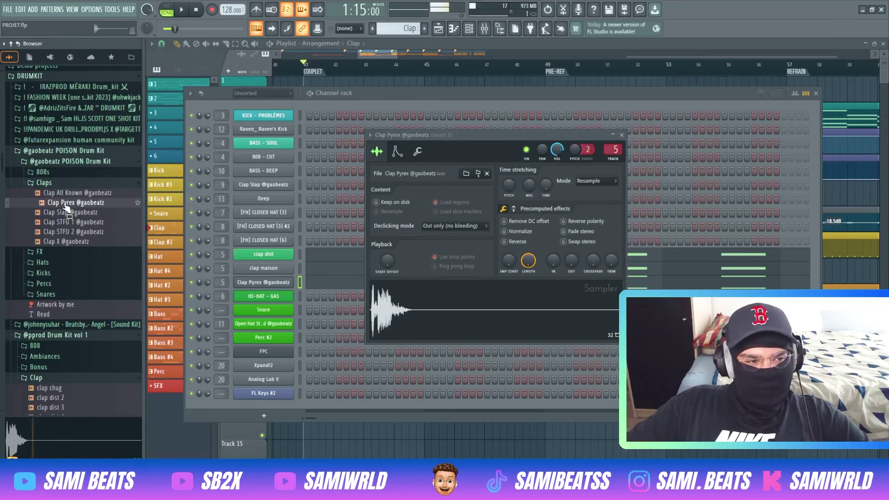
Compare the layered clap dist and Clap Pyrex notes of the Clap pattern in the piano roll, and return to the playlist.
key(F7)
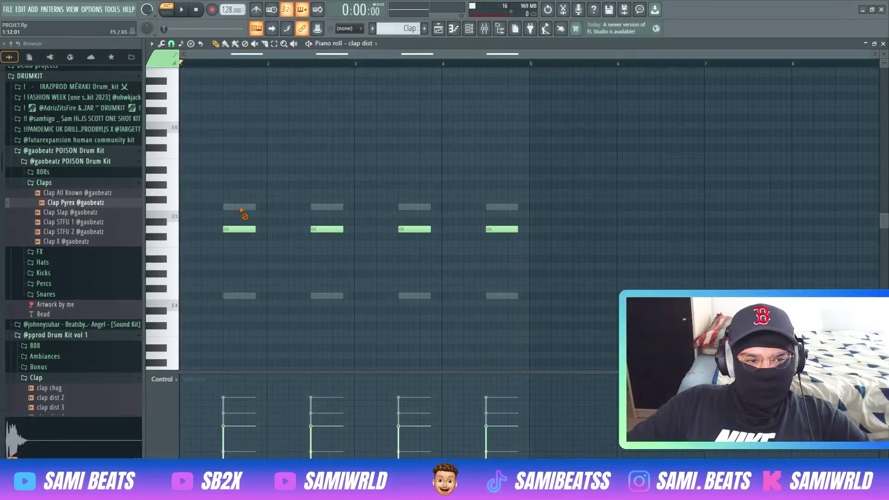
double_click(241, 208)
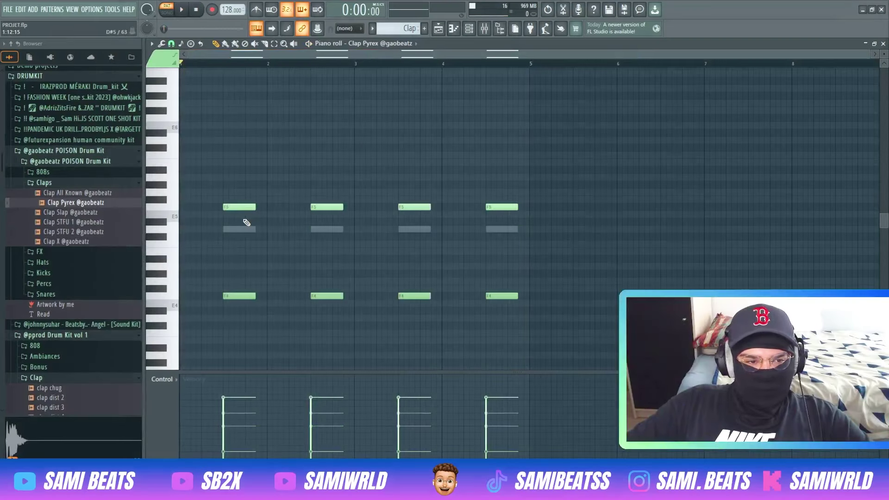
double_click(324, 229)
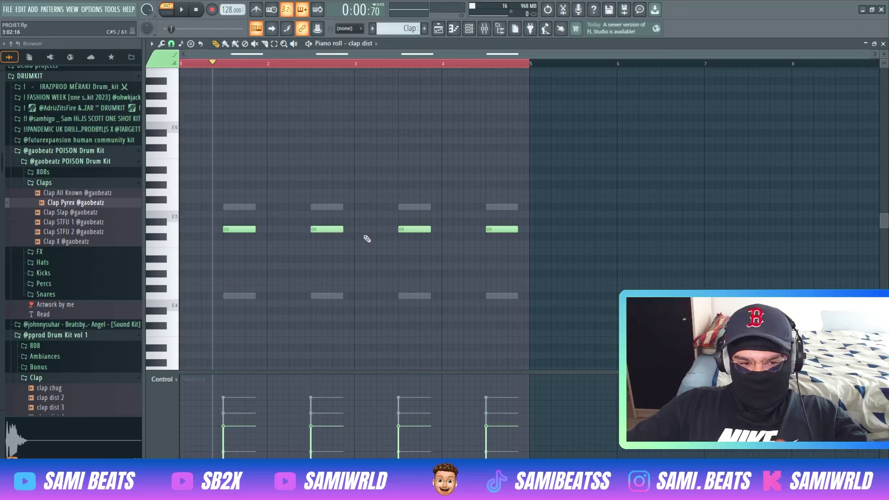
key(F5)
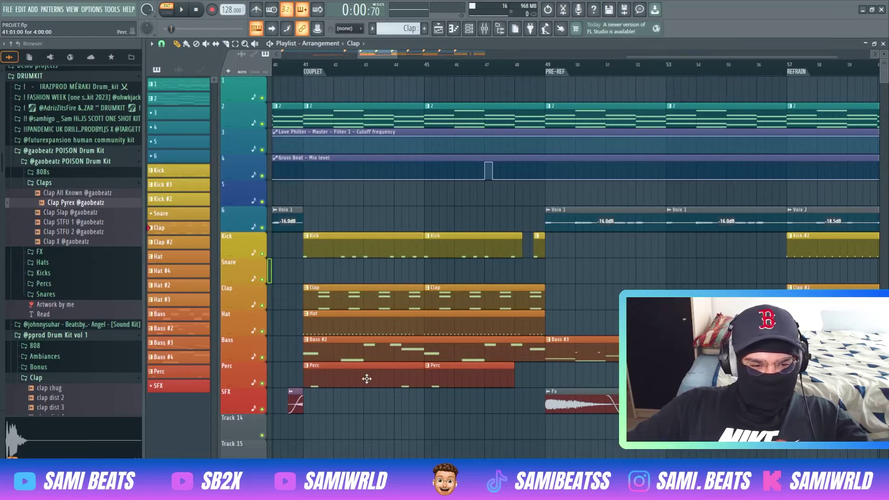
Examine the Perc pattern's open hat notes and reveal the Open Hat Stand sample in the browser.
double_click(352, 375)
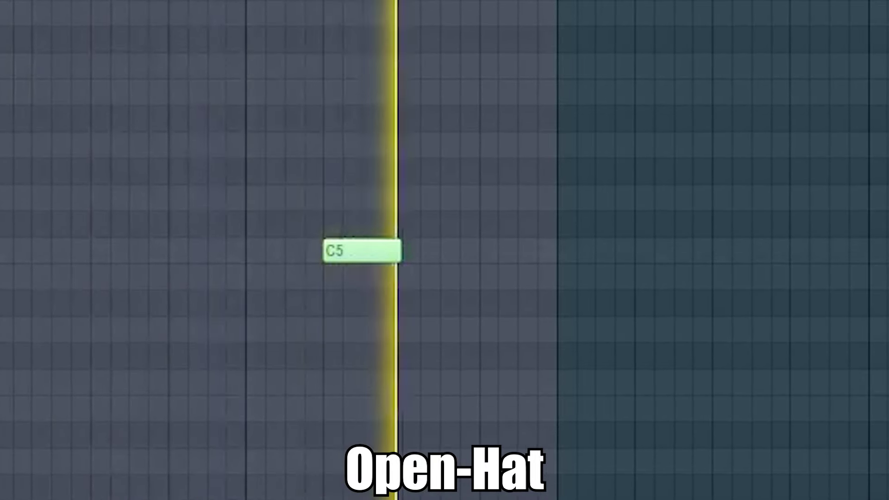
key(F5)
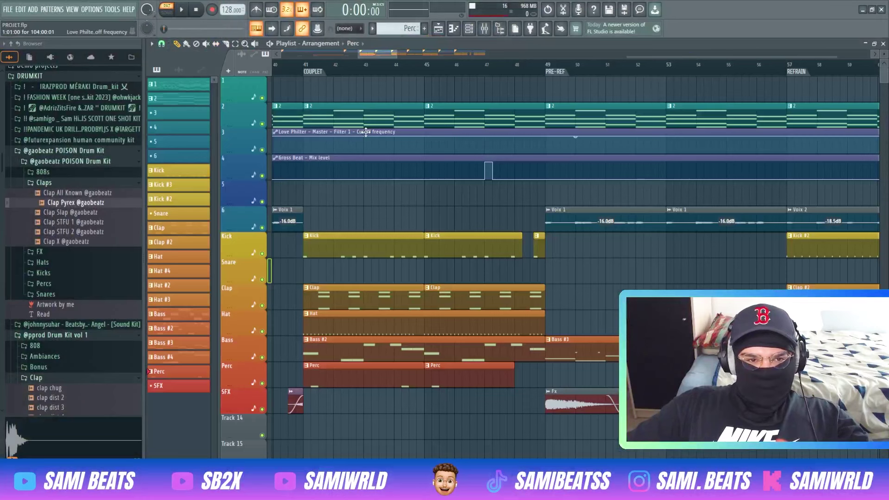
key(F6)
click(271, 330)
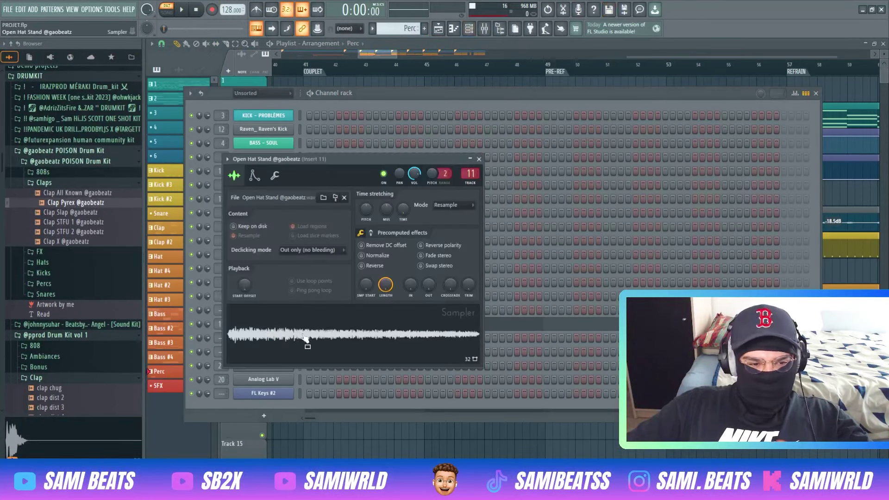
key(Escape)
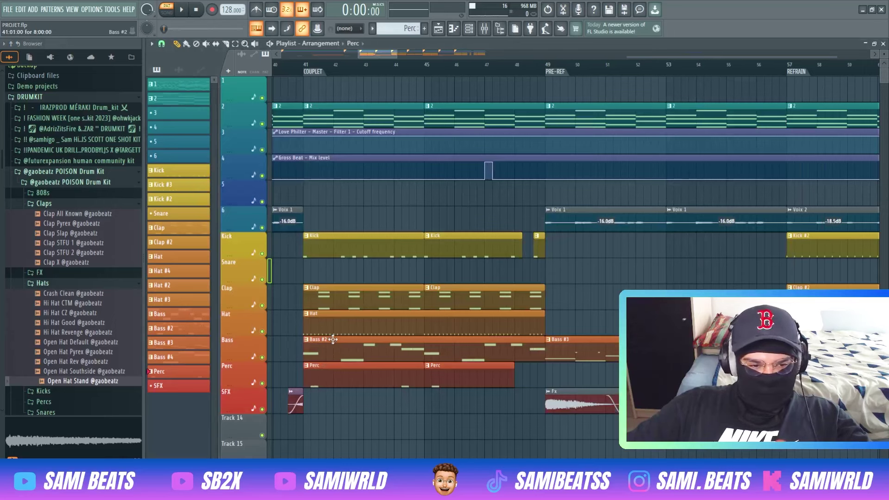
Open the Bass #2 pattern's notes and reveal its 808 - CUT sample in the ATLAS 808 folder.
double_click(358, 347)
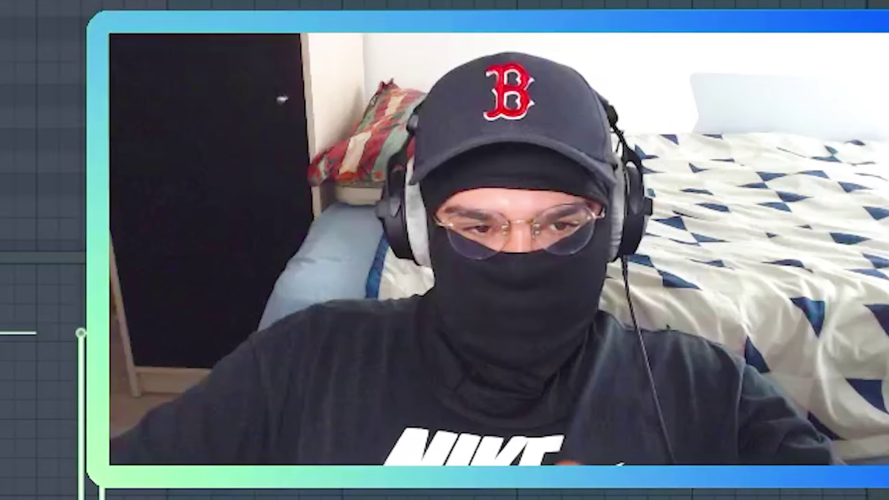
key(F6)
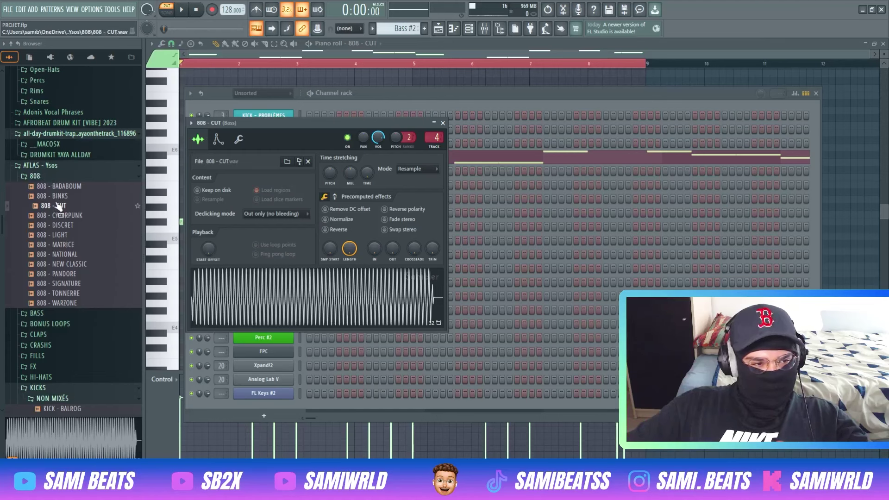
click(562, 165)
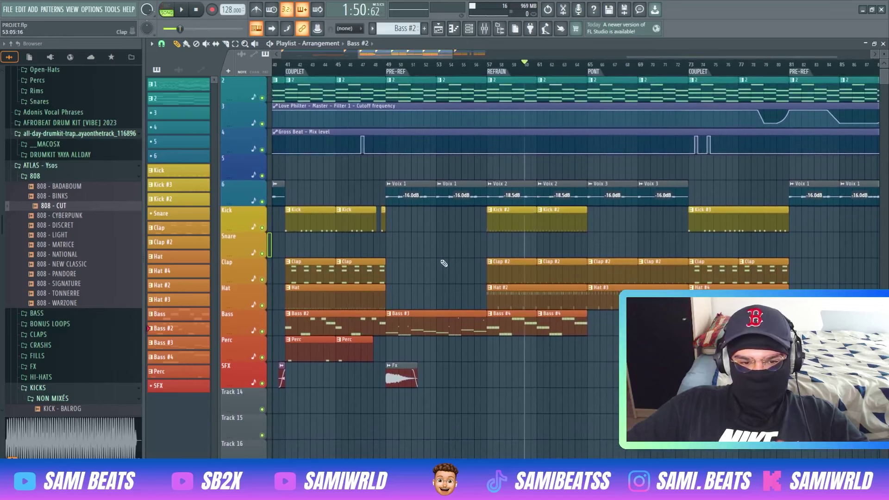
Examine the Bass #3 pattern's notes and reveal its BASS - DEEP sample in the ATLAS BASS folder.
scroll(417, 298, down, 1)
double_click(417, 293)
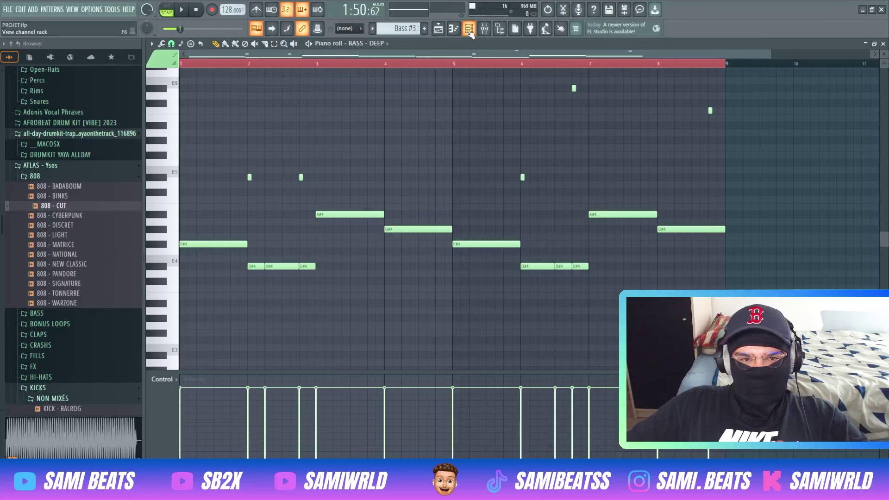
click(469, 28)
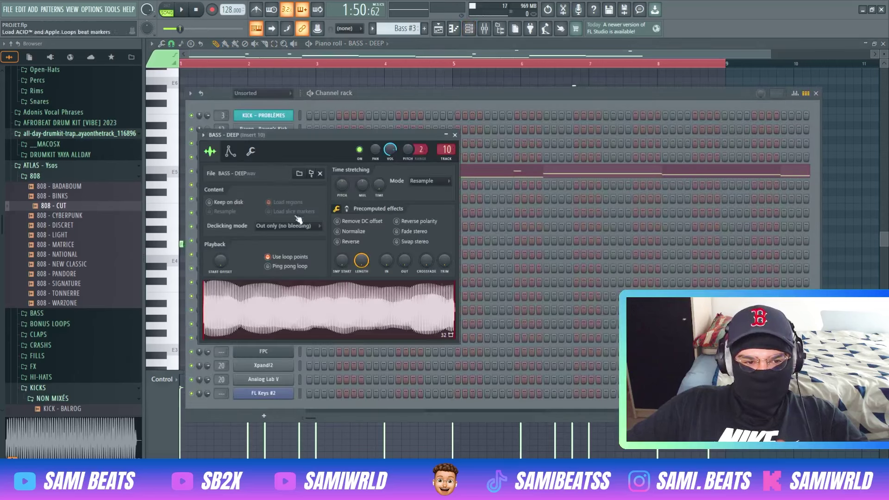
scroll(60, 268, down, 2)
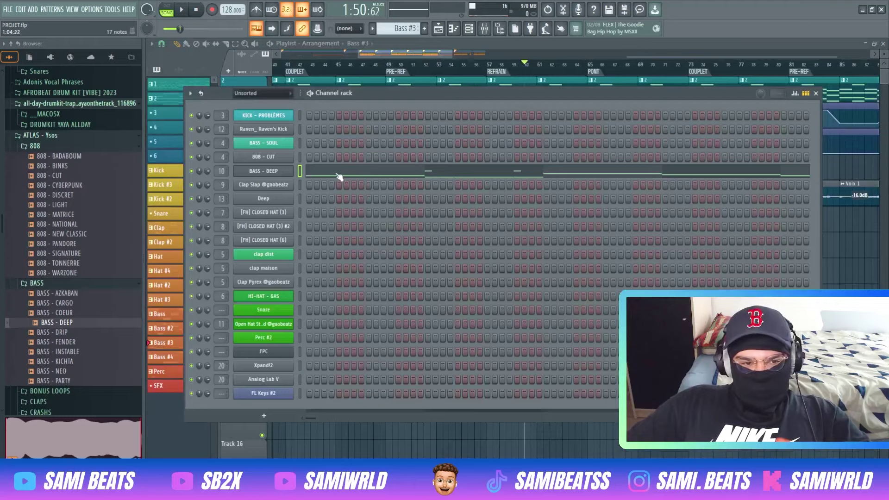
key(F6)
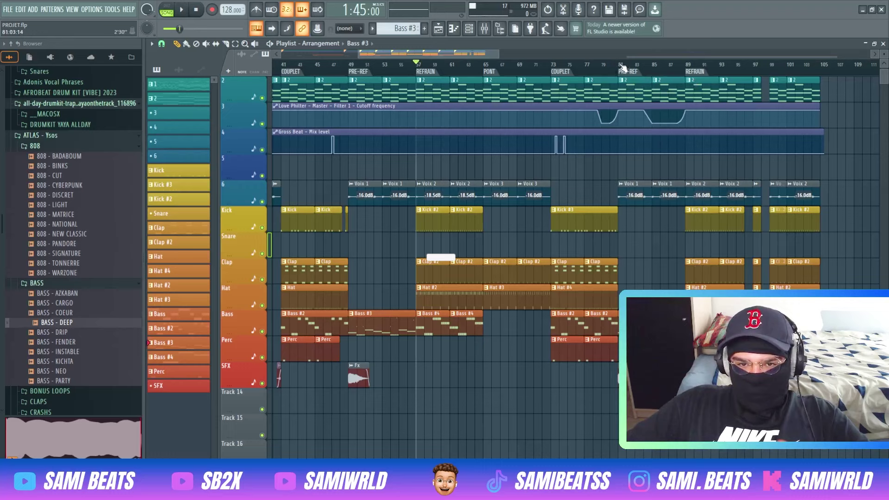
Open the refrain's Kick #2 pattern in the piano roll and bring up its Raven's Kick sampler.
drag(487, 55, 436, 55)
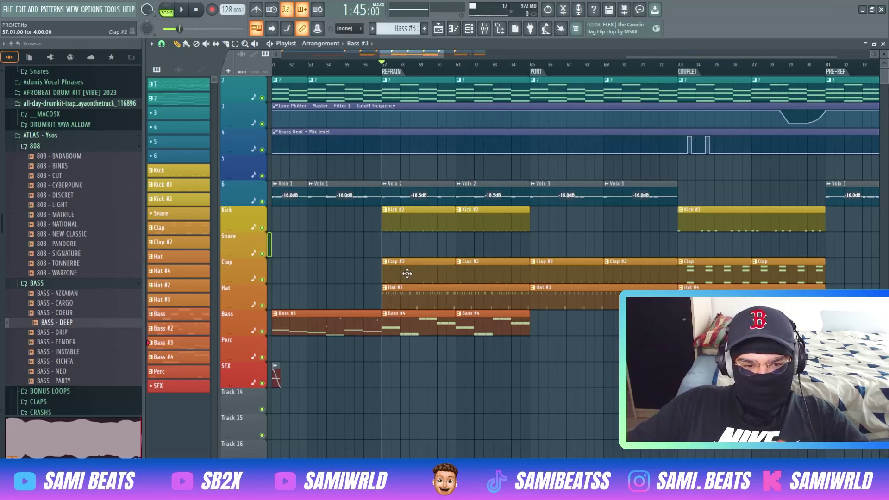
double_click(403, 220)
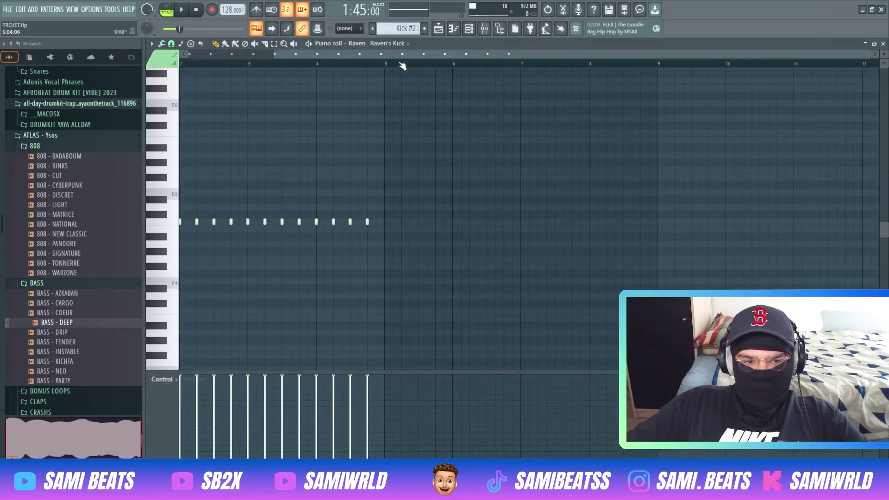
key(F6)
click(264, 128)
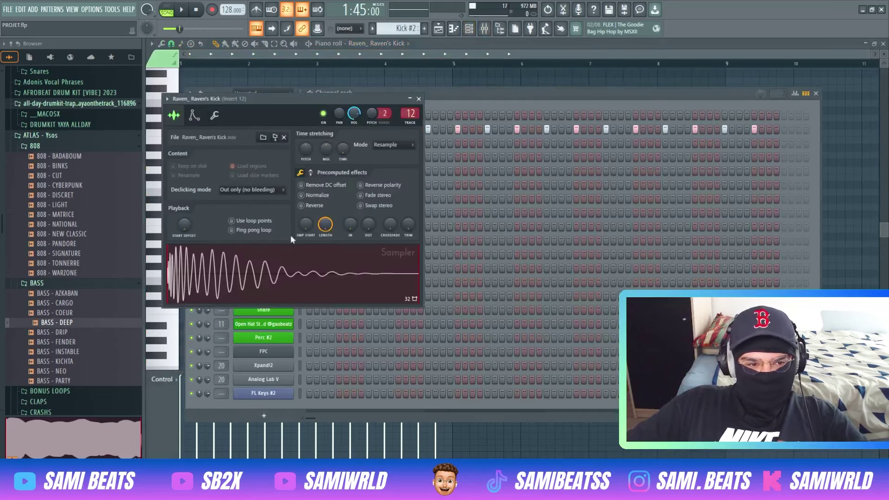
Locate the Raven's Kick sample in the AURORA - RAVEN KICK folder and preview it.
scroll(74, 278, up, 10)
drag(59, 109, 92, 304)
scroll(89, 301, down, 15)
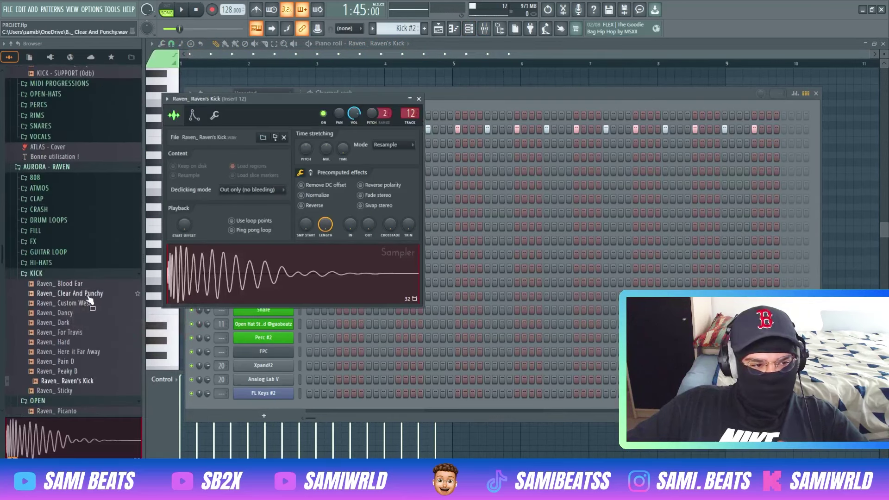
scroll(74, 280, down, 2)
click(78, 265)
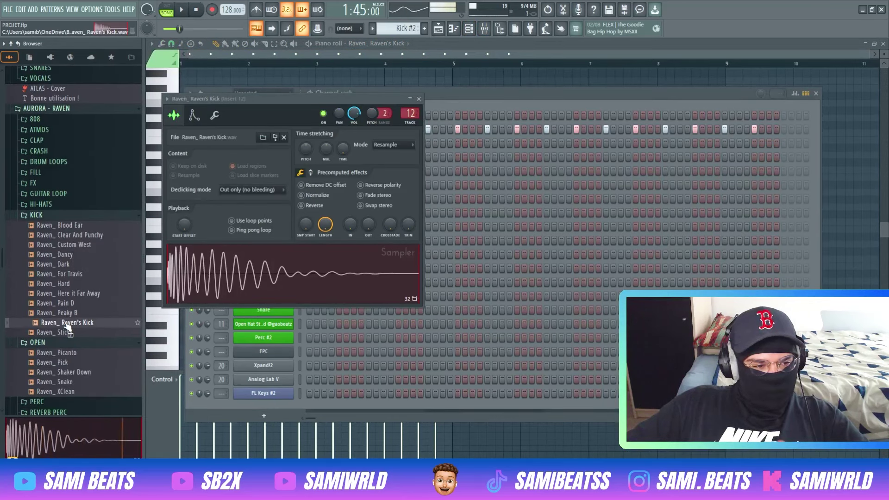
drag(68, 327, 57, 335)
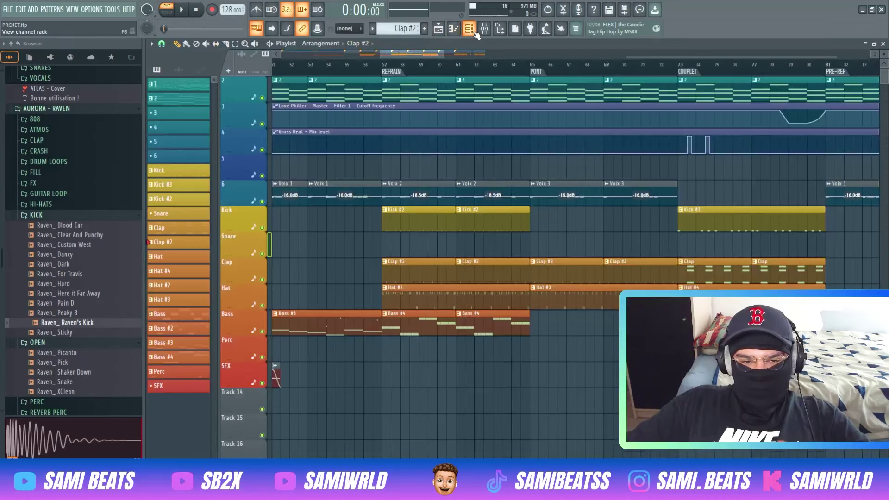
Bring up the Clap #2 pattern's Clap Slap sampler and reveal its sample in the POISON Drum Kit's Claps folder.
click(474, 31)
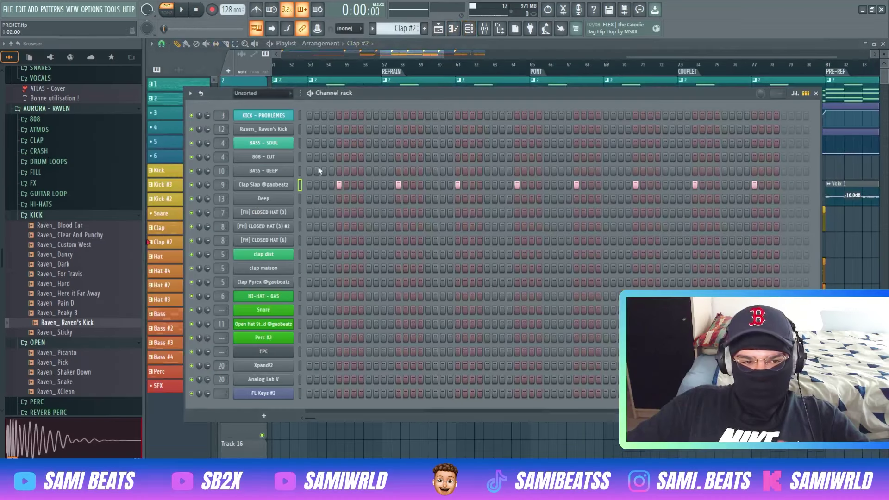
drag(319, 274, 63, 189)
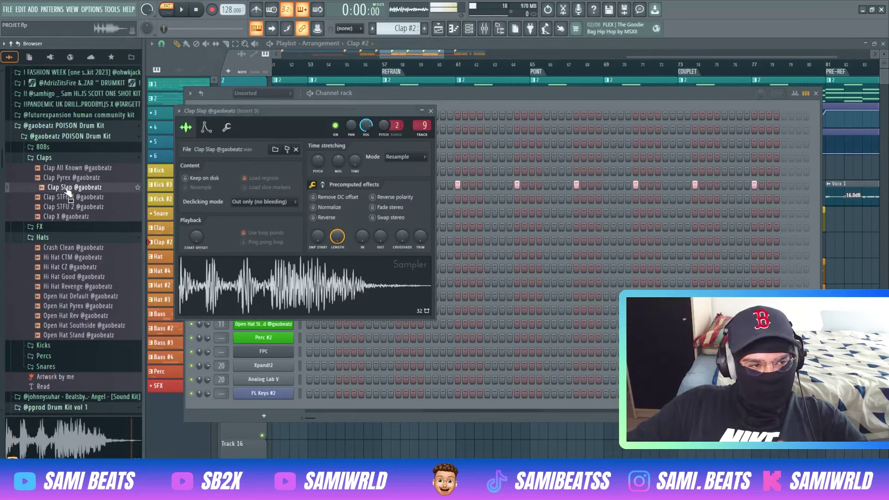
click(431, 111)
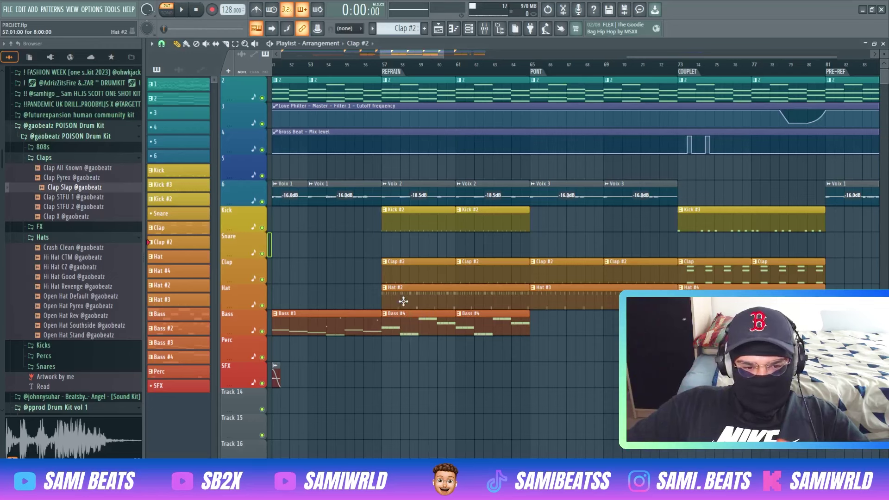
Examine the refrain's Hat #2 pattern in the piano roll and bring up its [FH] CLOSED HAT (3) sampler.
double_click(403, 302)
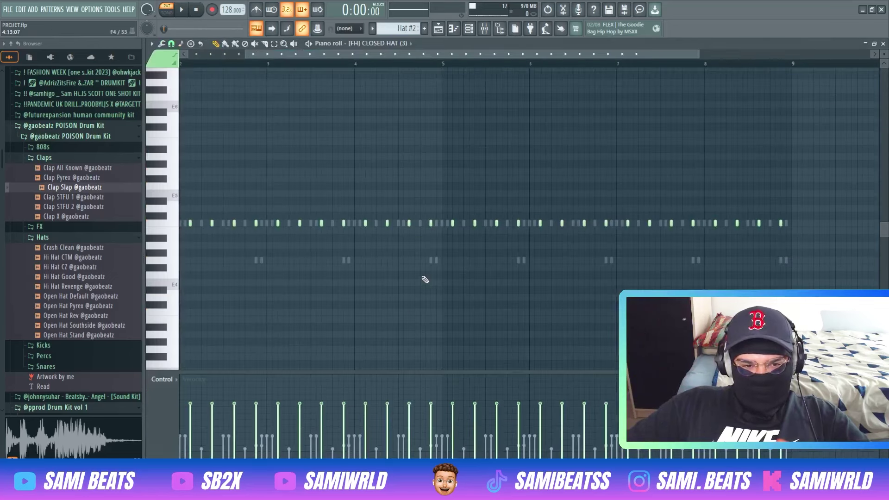
key(F5)
click(467, 31)
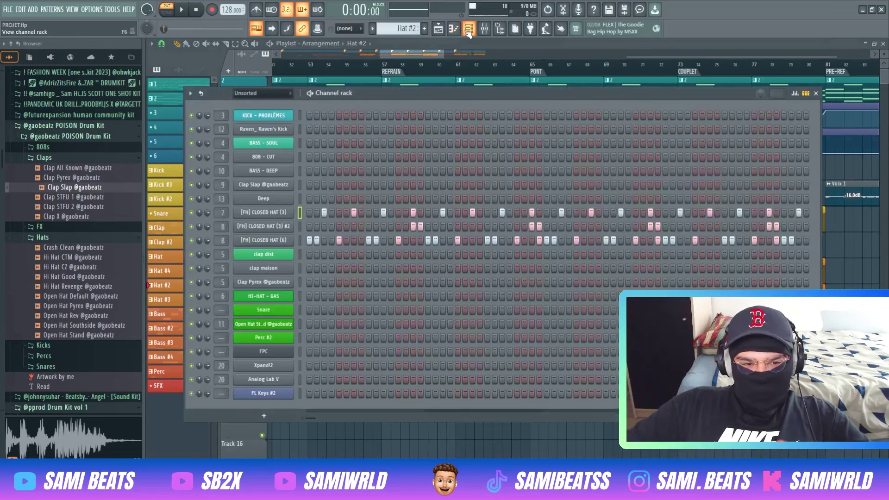
click(287, 215)
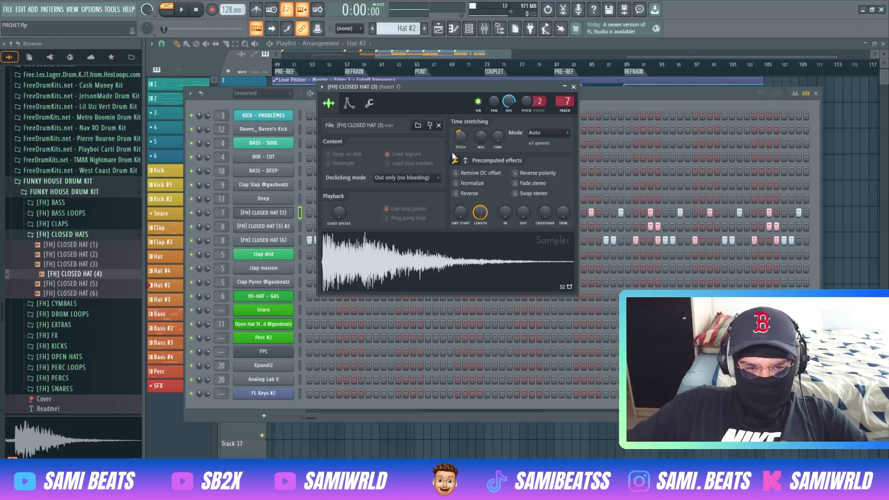
Inspect the samples loaded in the Hat #2 pattern's [FH] CLOSED HAT (3) #2 and [FH] CLOSED HAT (6) channels.
click(264, 226)
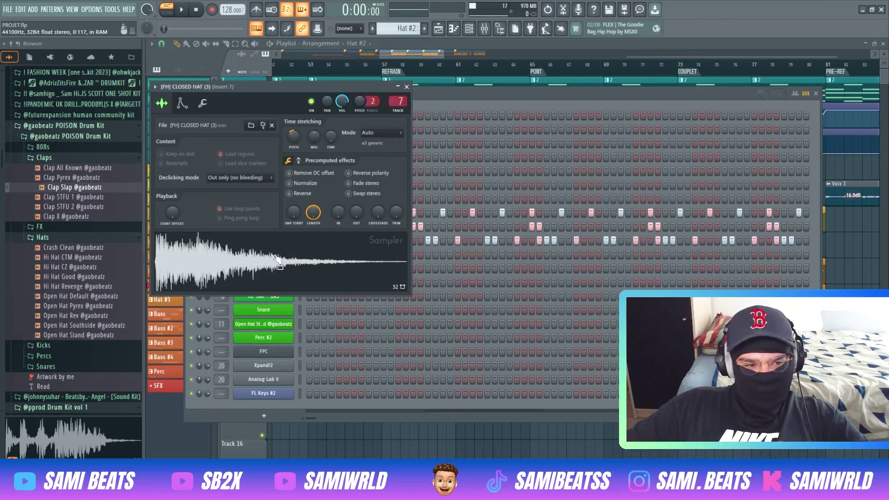
click(292, 243)
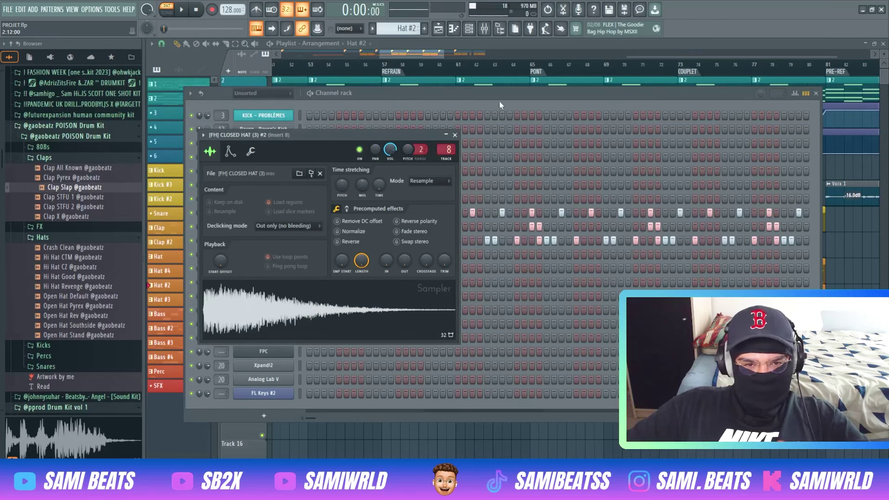
click(455, 135)
click(264, 296)
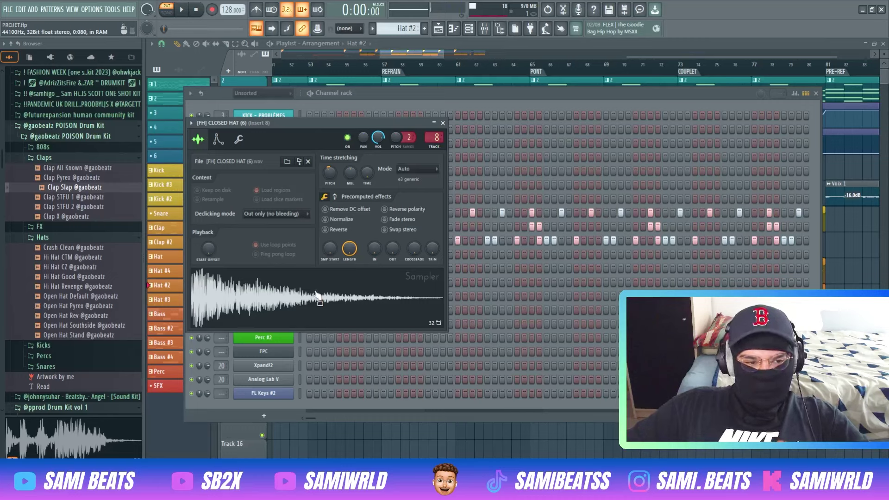